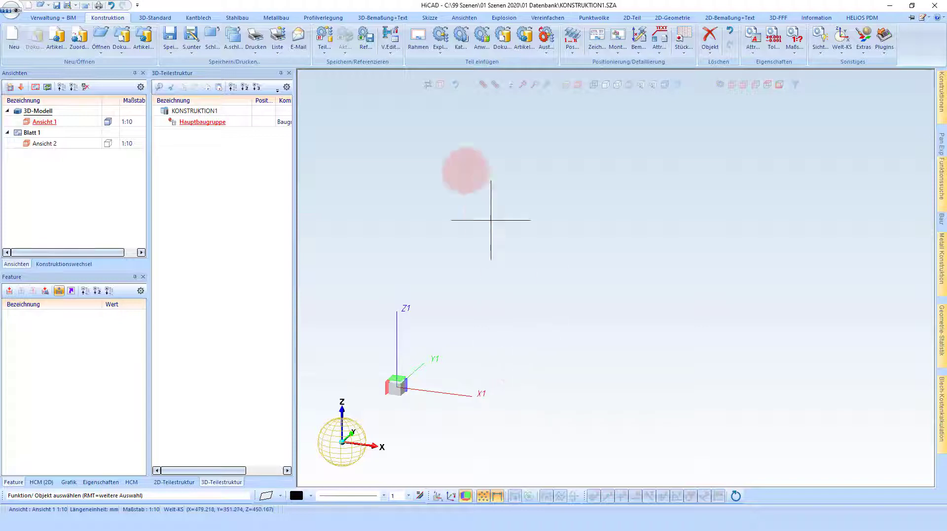
# - Create a standard cuboid of 100 × 100 × 100 mm and place it in the empty model
pyautogui.click(155, 17)
pyautogui.click(100, 42)
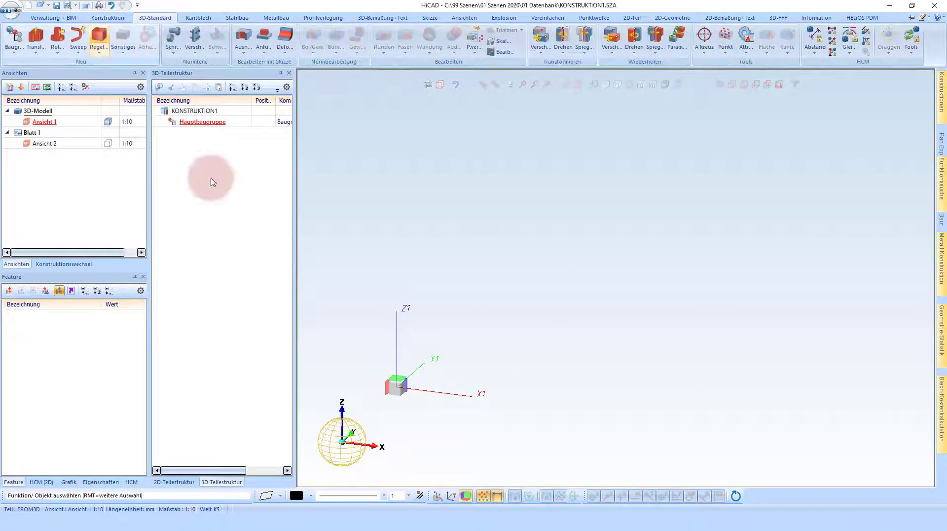
pyautogui.scroll(6, 378, 404)
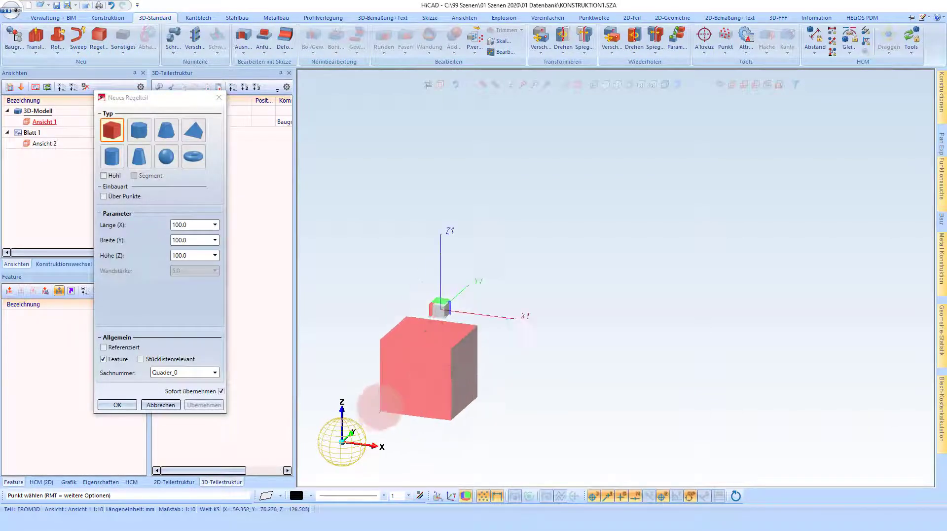
pyautogui.click(486, 242)
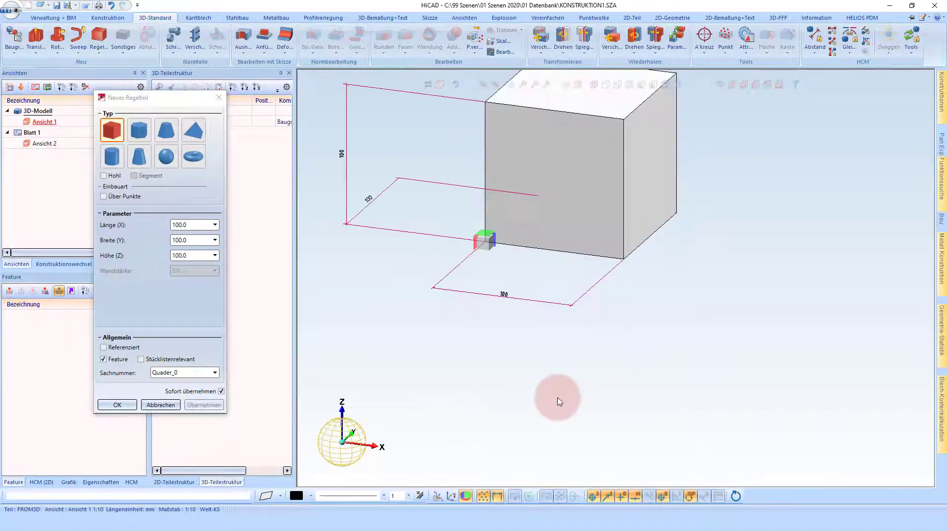
pyautogui.middleClick(500, 362)
pyautogui.scroll(-1, 499, 363)
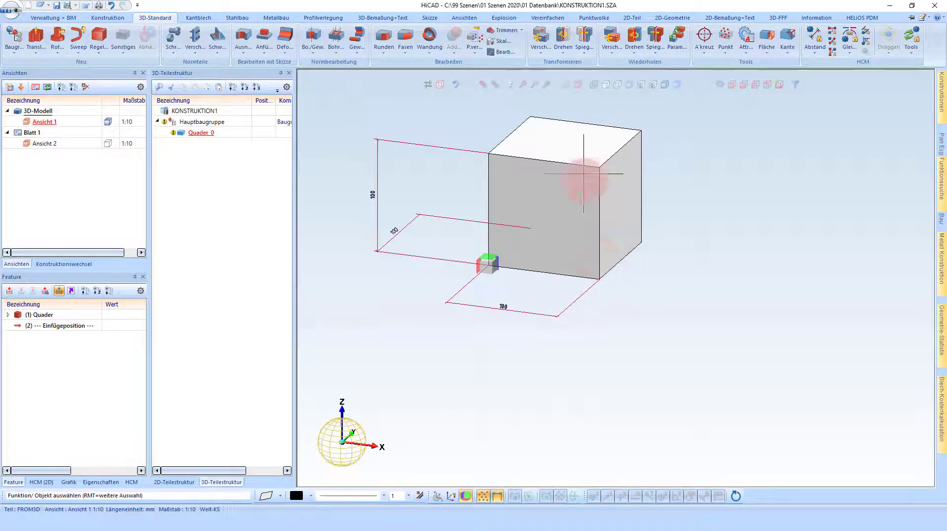
pyautogui.scroll(-3, 553, 145)
pyautogui.scroll(3, 571, 132)
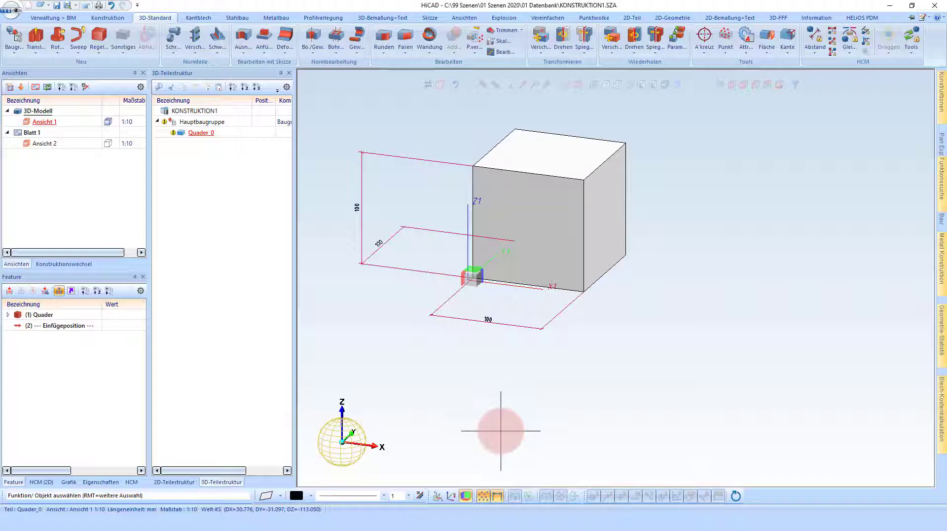
# - Round the first cuboid's front vertical edge with radius 4 as a separate rounding operation
pyautogui.click(54, 314)
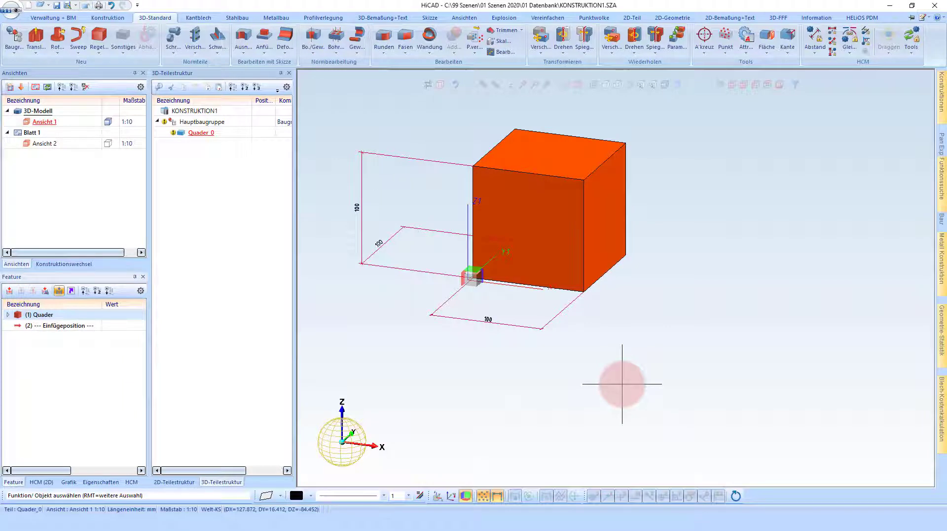
pyautogui.click(384, 40)
pyautogui.scroll(-5, 734, 237)
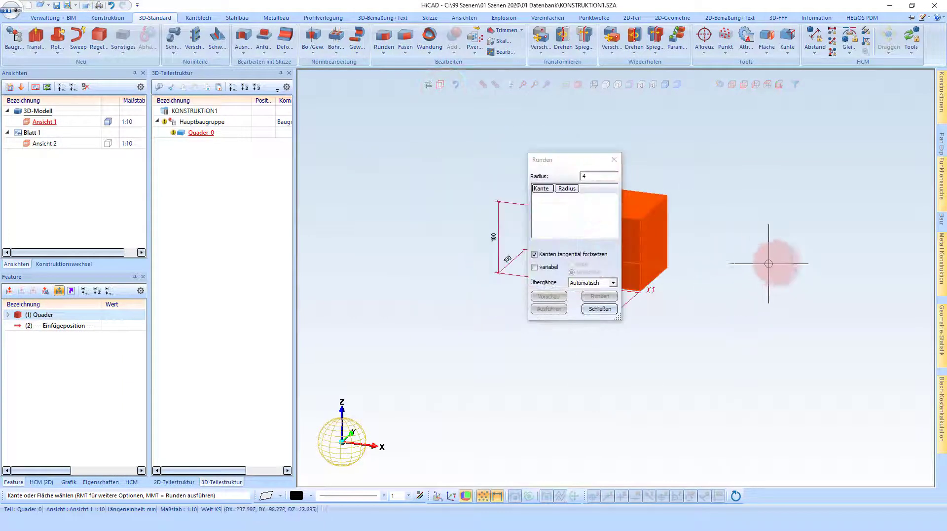
pyautogui.scroll(5, 734, 236)
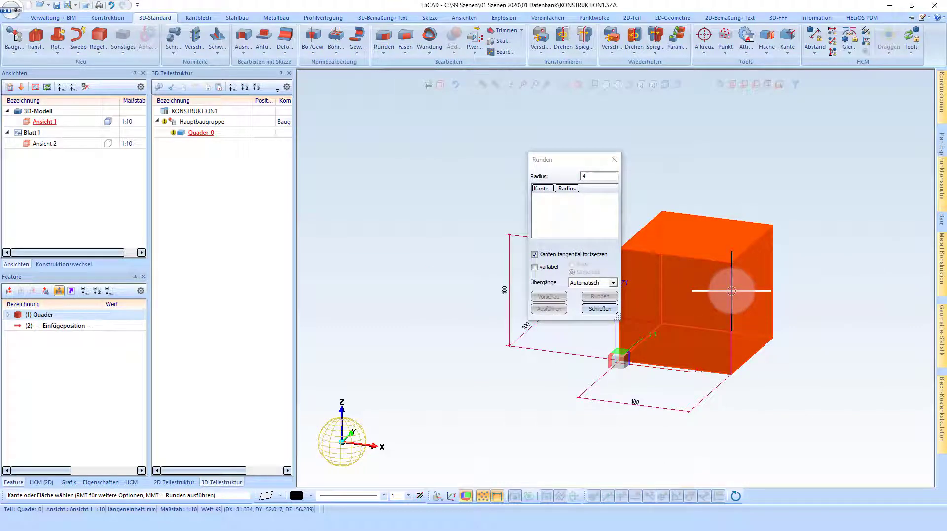
pyautogui.click(731, 289)
pyautogui.middleClick(817, 264)
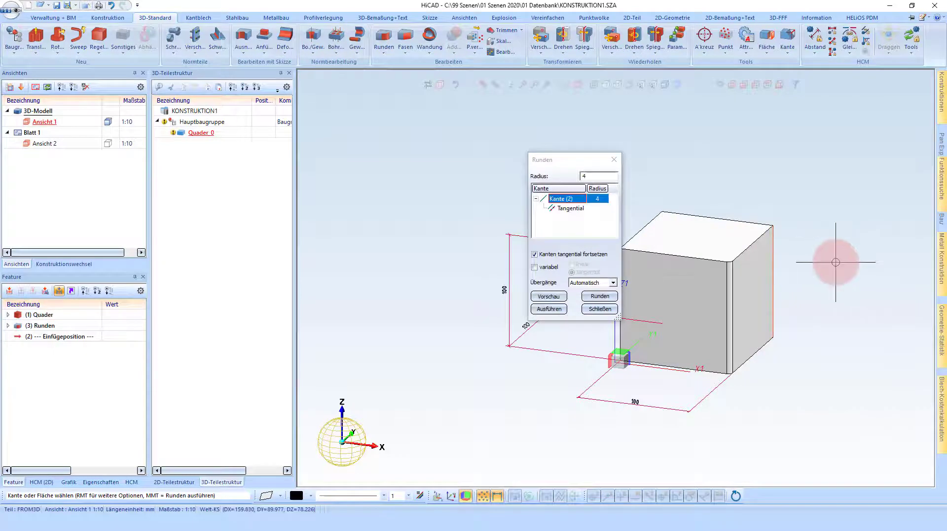
# - Round the first cuboid's remaining vertical edges with radius 4, executing each edge separately, and finish the rounding command
pyautogui.moveTo(664, 224); pyautogui.dragTo(868, 242, button='middle')
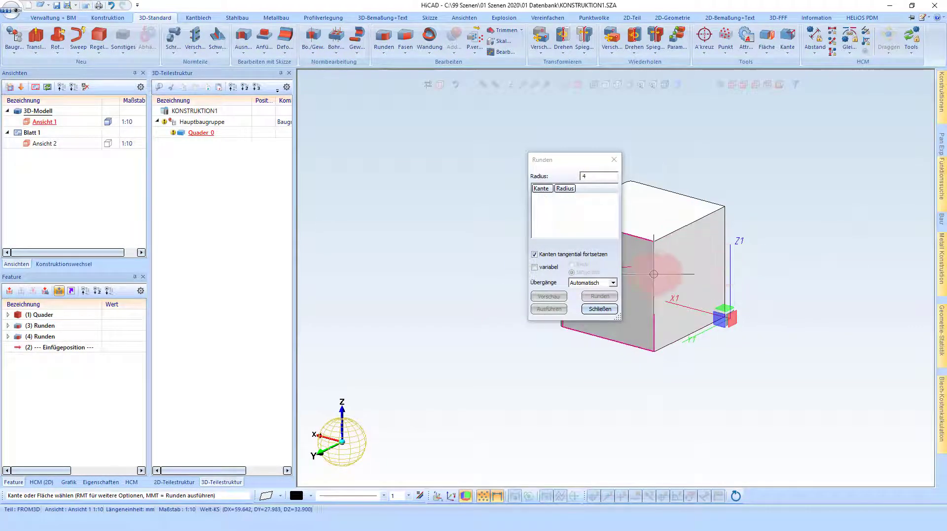
pyautogui.click(654, 274)
pyautogui.middleClick(786, 231)
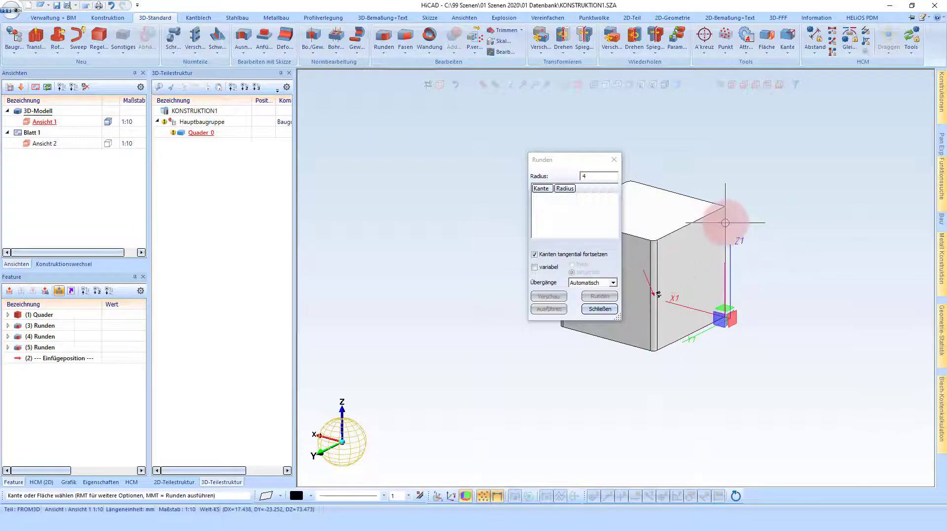
pyautogui.click(784, 228)
pyautogui.middleClick(779, 225)
pyautogui.middleClick(682, 241)
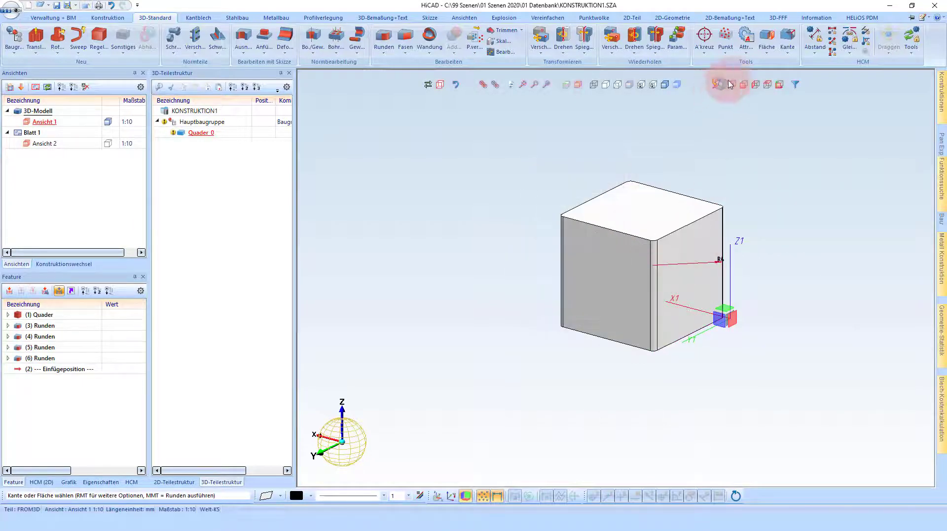
# - Select the first cuboid's four Runden features one by one to examine which edge each belongs to
pyautogui.click(734, 85)
pyautogui.moveTo(728, 287); pyautogui.dragTo(717, 291, button='middle')
pyautogui.scroll(-4, 671, 281)
pyautogui.scroll(7, 740, 280)
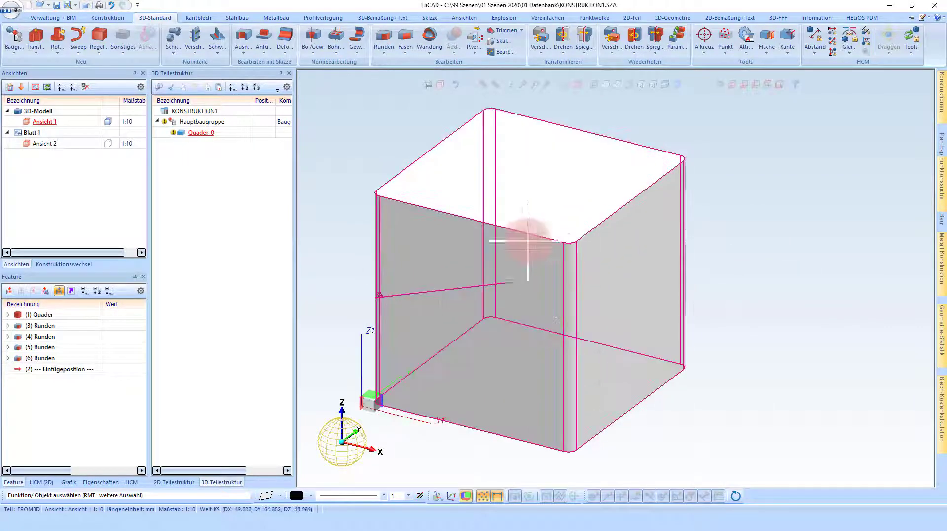
pyautogui.click(49, 325)
pyautogui.click(47, 336)
pyautogui.click(47, 347)
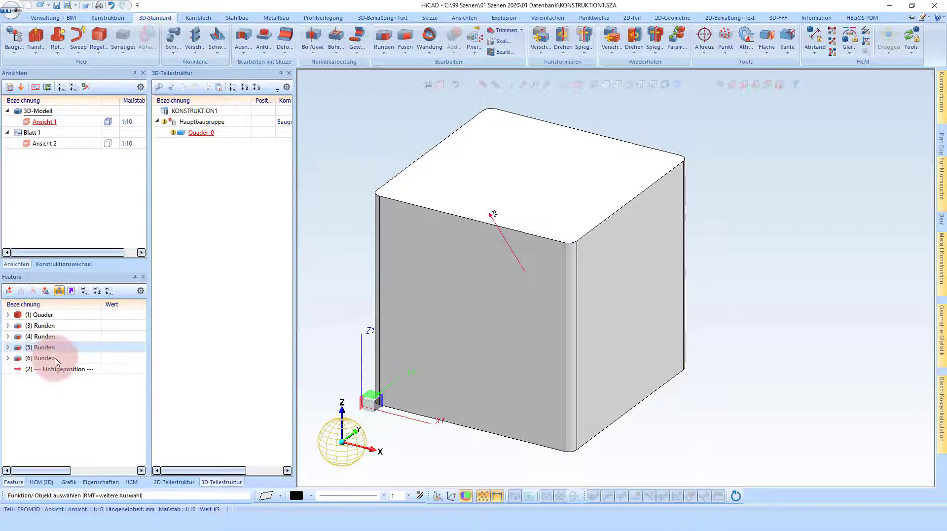
pyautogui.click(47, 358)
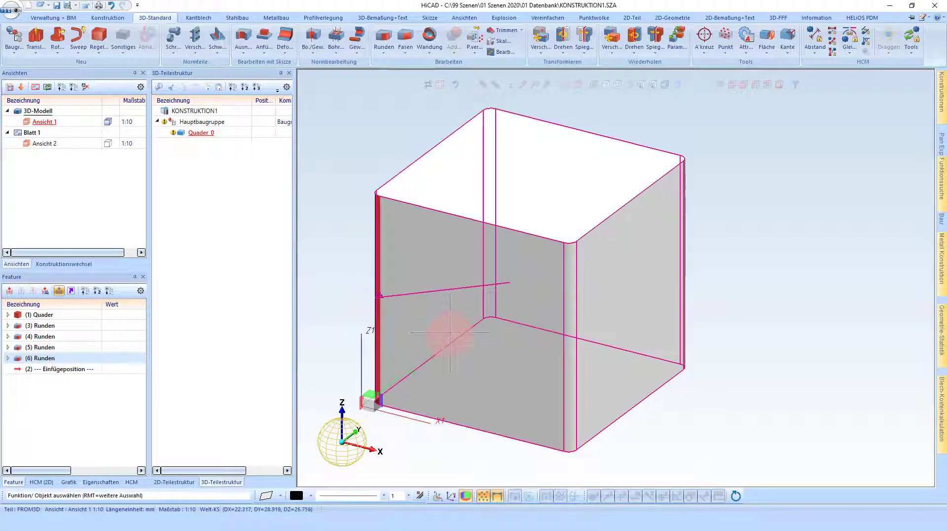
# - Create a second cuboid of 100 × 100 × 100 mm and place it beside the first one
pyautogui.scroll(-3, 436, 217)
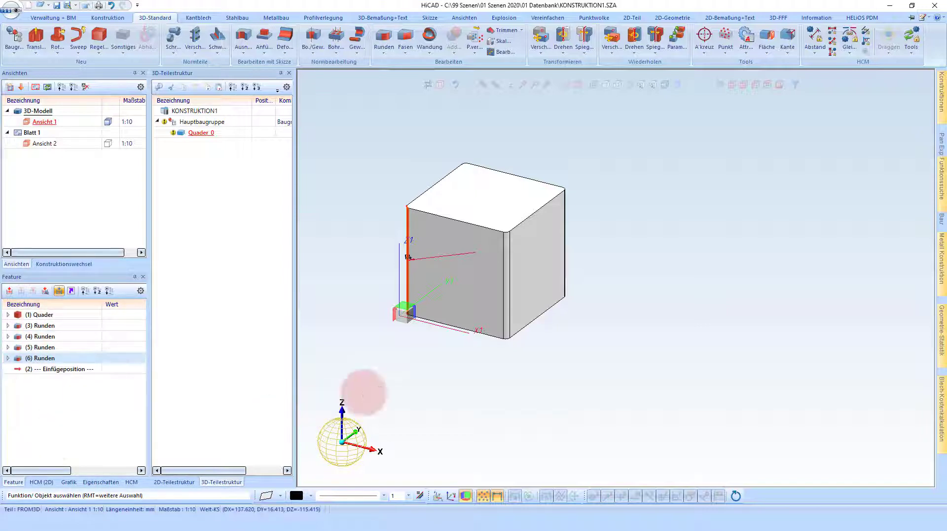
pyautogui.scroll(-2, 359, 295)
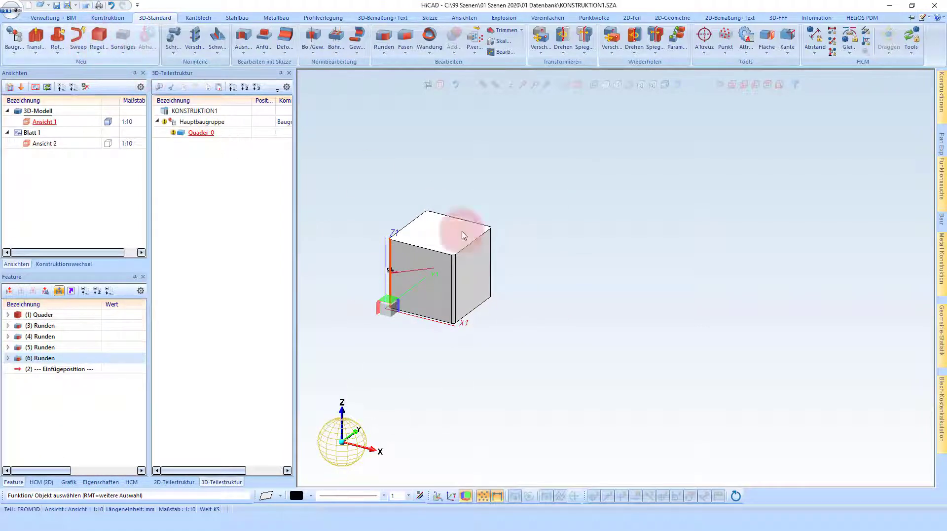
pyautogui.click(538, 343)
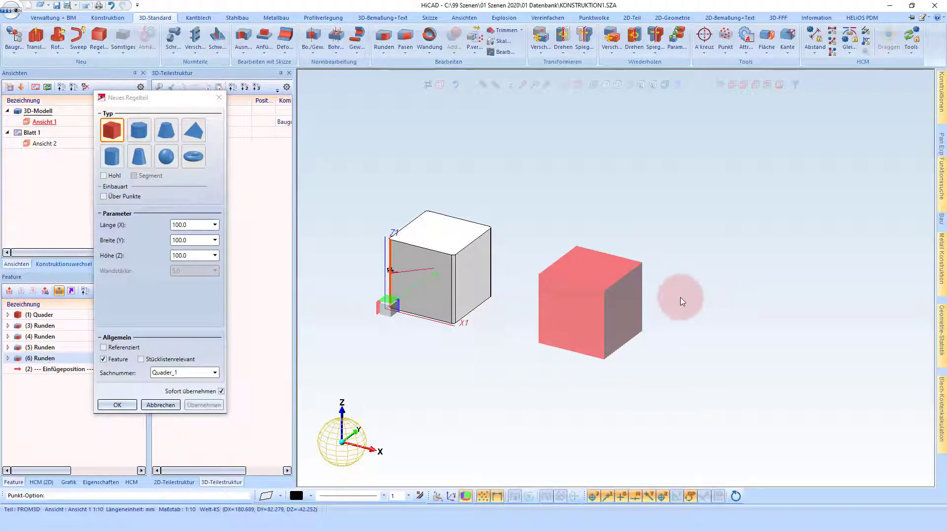
pyautogui.middleClick(674, 227)
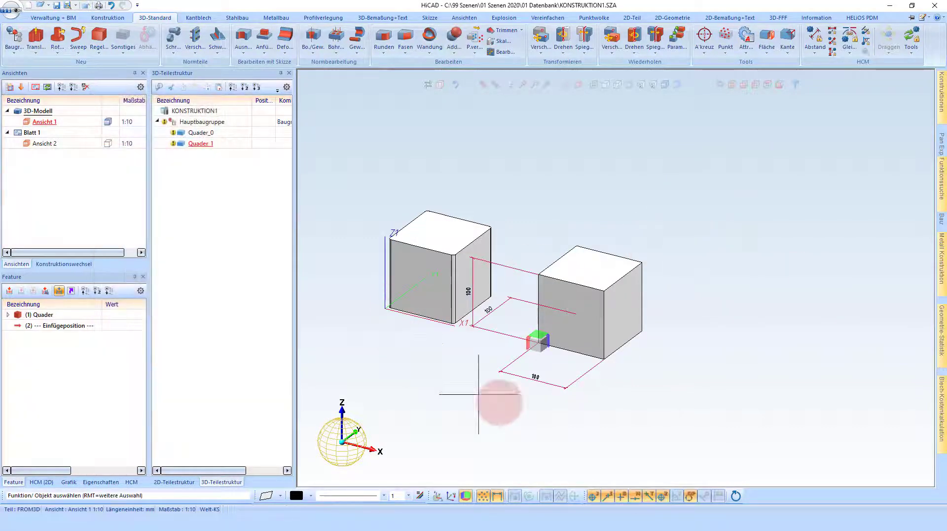
# - Round all four vertical edges of the second cuboid with radius 4 in a single rounding operation
pyautogui.scroll(2, 549, 400)
pyautogui.click(383, 18)
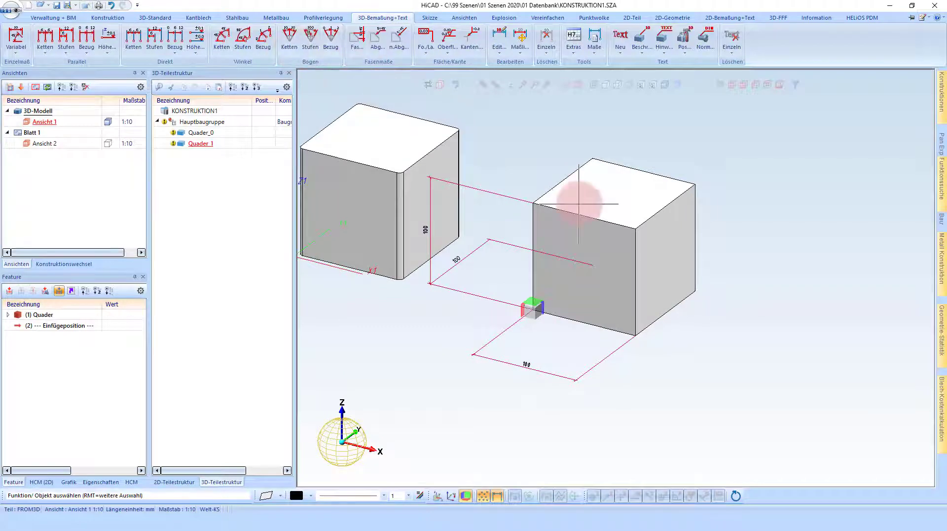
pyautogui.scroll(5, 281, 37)
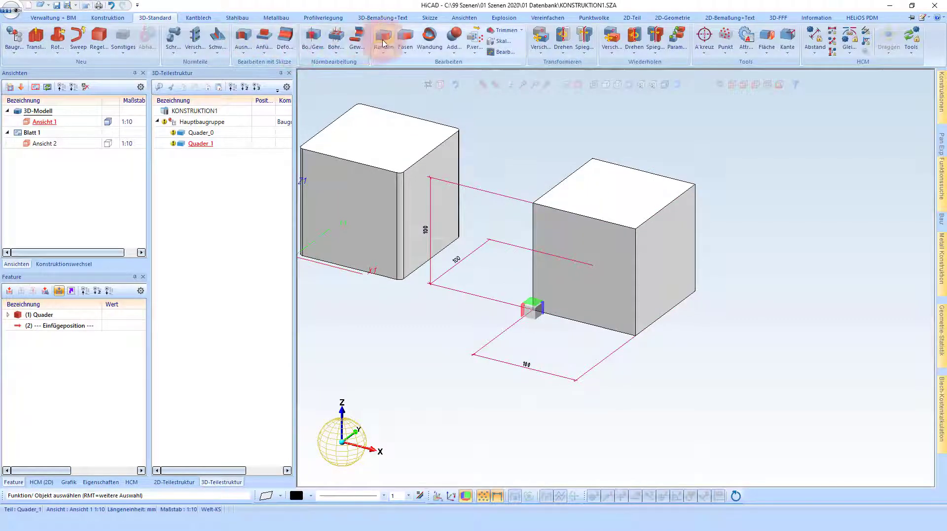
pyautogui.click(641, 246)
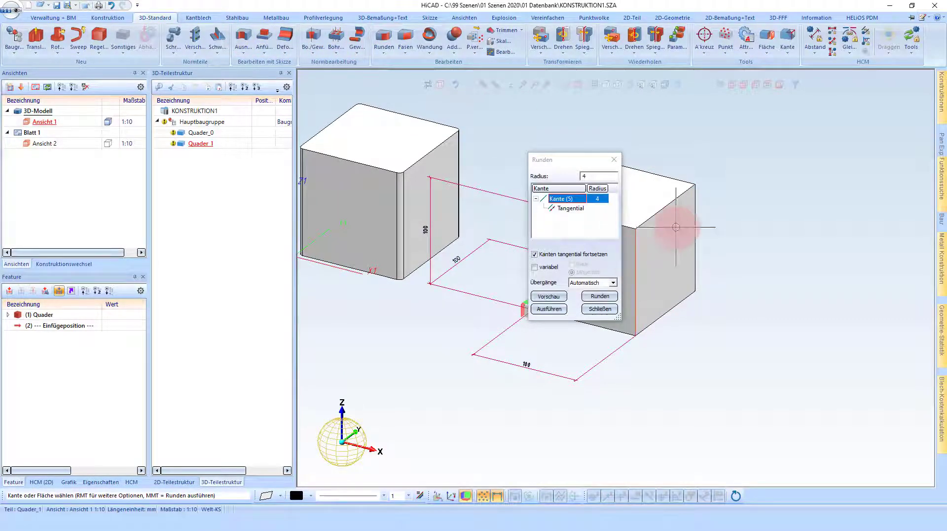
pyautogui.scroll(-3, 856, 237)
pyautogui.scroll(4, 776, 214)
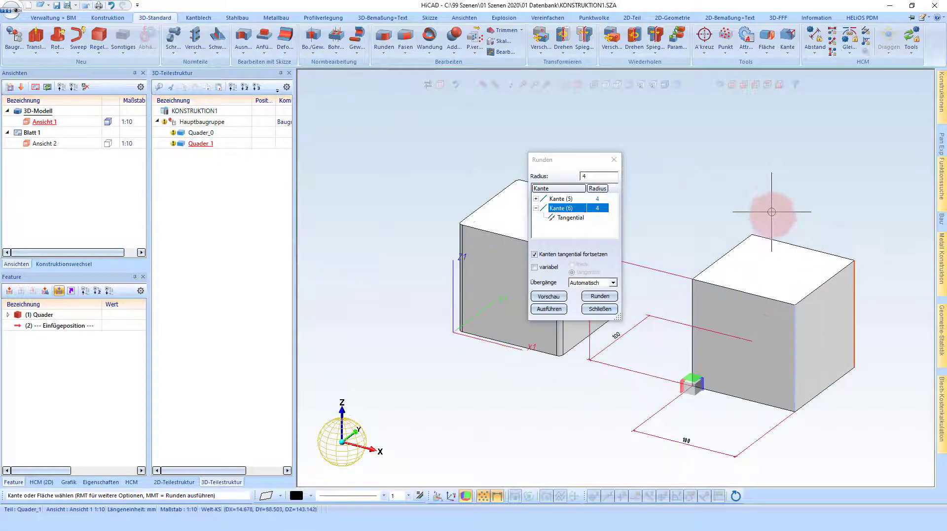
pyautogui.click(705, 322)
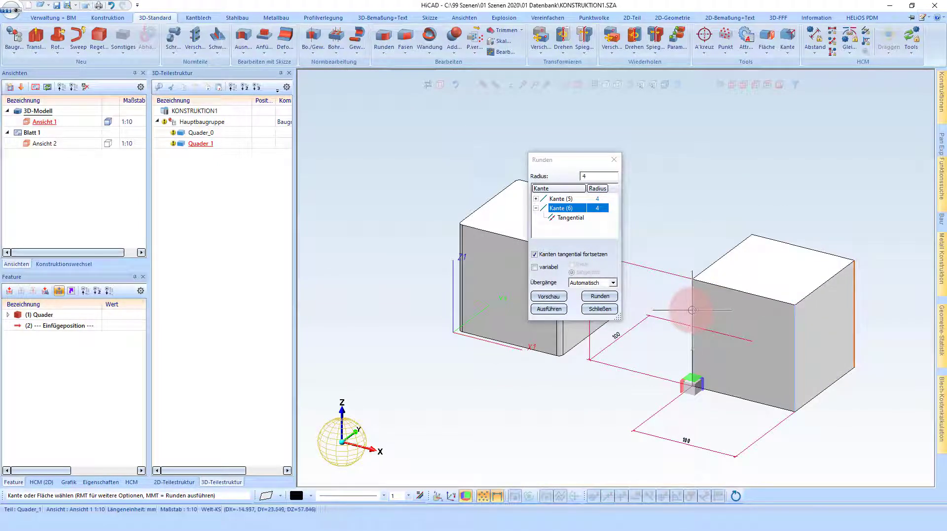
pyautogui.click(694, 311)
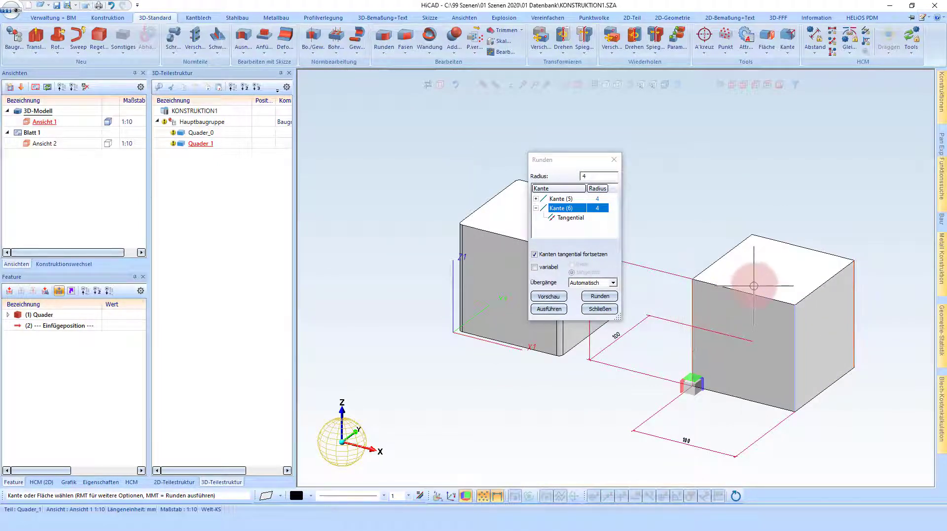
pyautogui.moveTo(761, 281); pyautogui.dragTo(879, 293, button='middle')
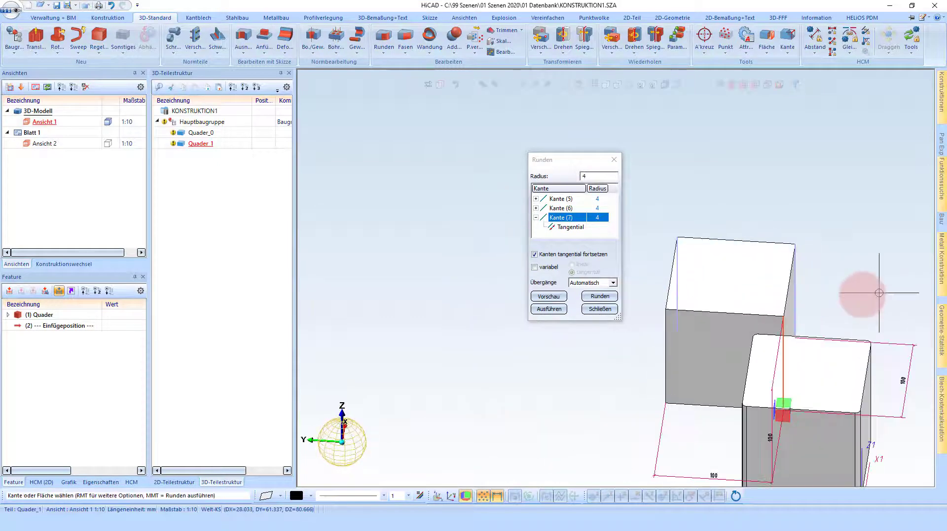
pyautogui.click(665, 332)
pyautogui.middleClick(744, 238)
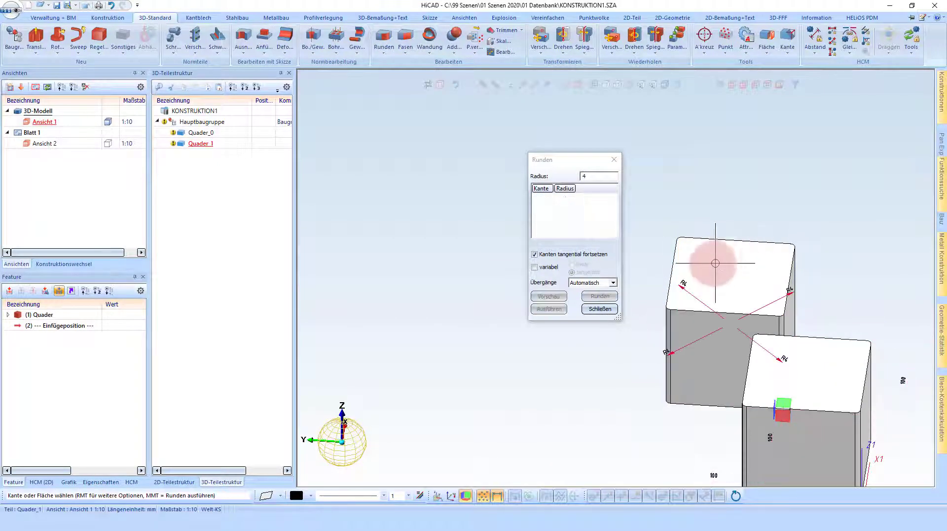
pyautogui.scroll(-3, 700, 268)
pyautogui.middleClick(701, 275)
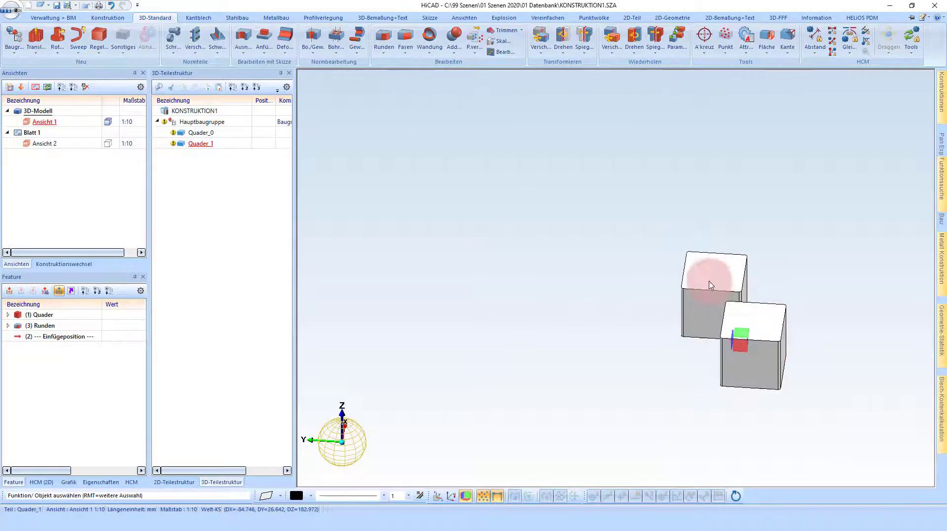
# - Activate the two cuboids in turn to compare their feature histories and rounded edges
pyautogui.moveTo(710, 283); pyautogui.dragTo(589, 277, button='middle')
pyautogui.scroll(2, 749, 328)
pyautogui.scroll(2, 749, 328)
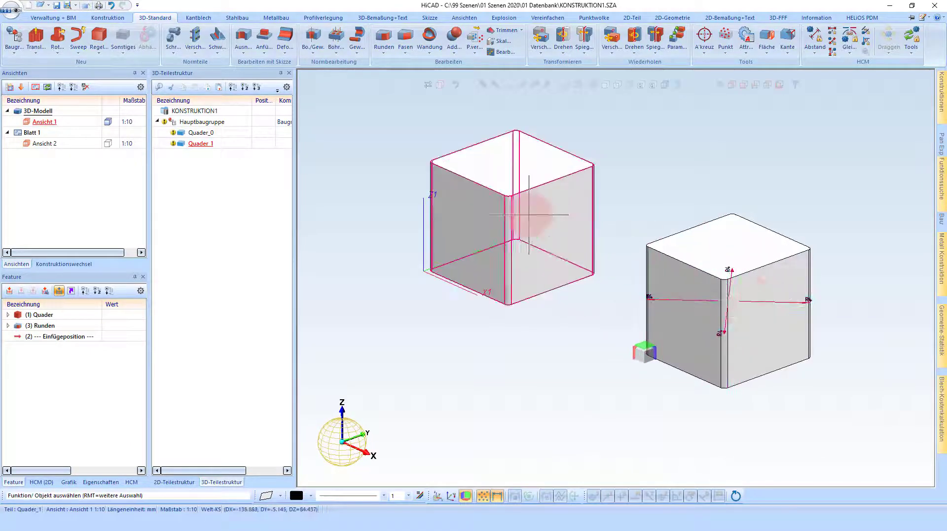
pyautogui.click(535, 211)
pyautogui.click(686, 281)
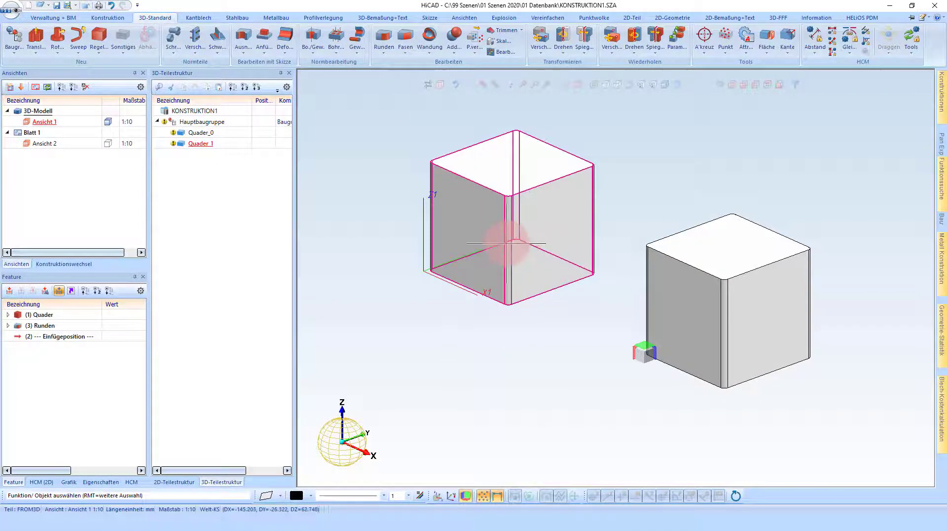
pyautogui.moveTo(508, 238); pyautogui.dragTo(541, 250, button='middle')
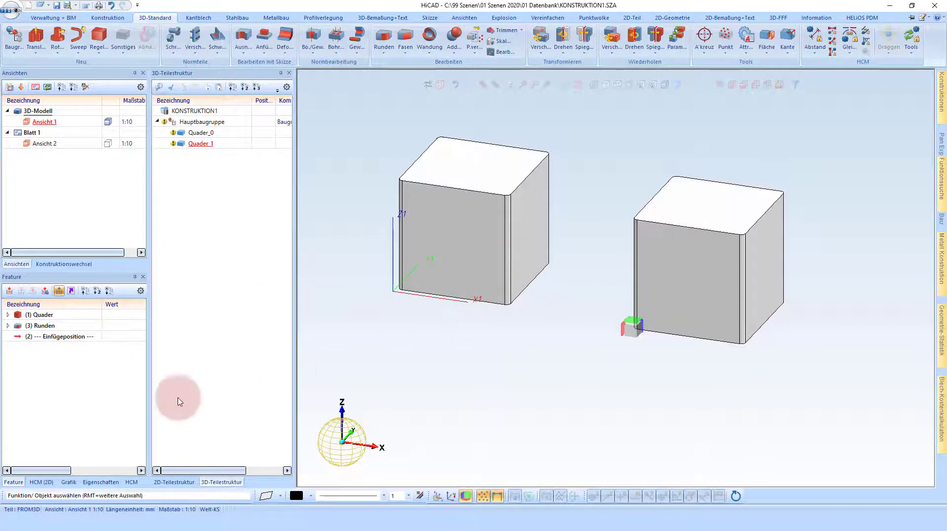
pyautogui.click(508, 254)
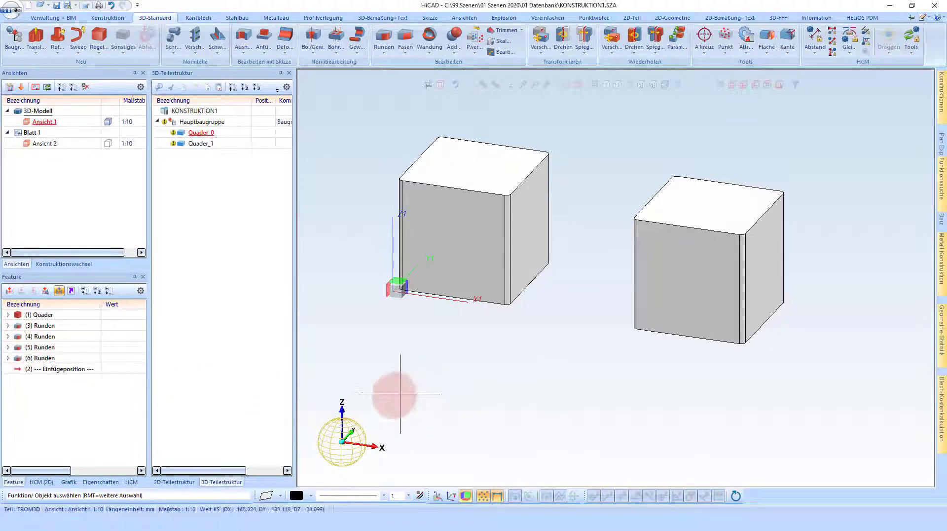
pyautogui.scroll(-2, 367, 397)
pyautogui.scroll(2, 558, 385)
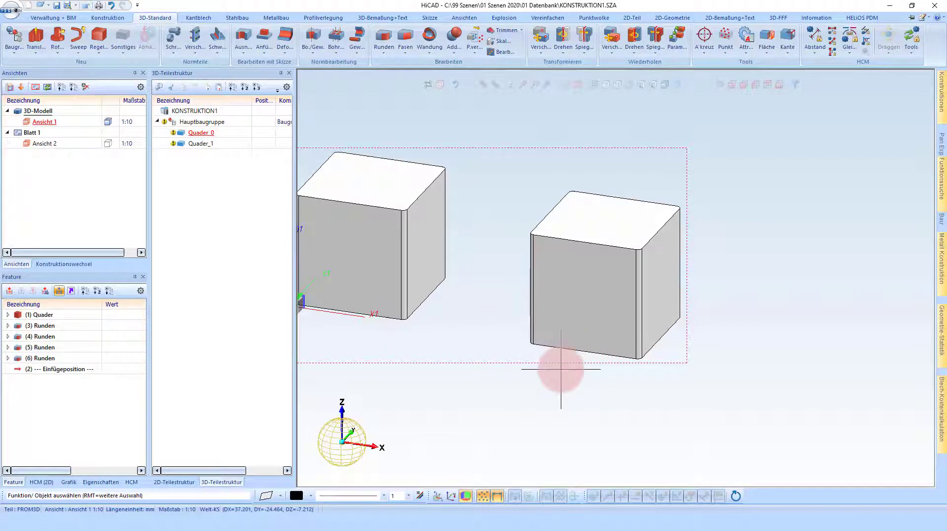
pyautogui.scroll(-2, 532, 311)
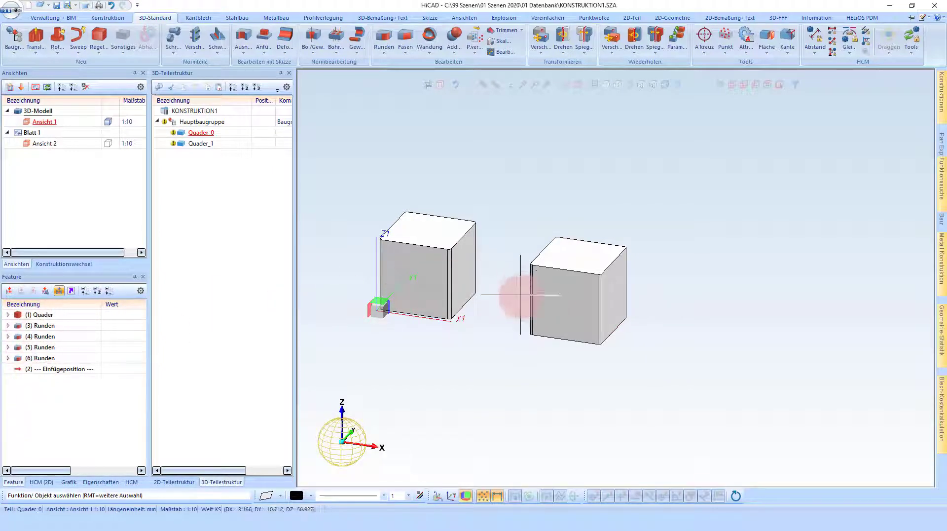
pyautogui.click(572, 308)
pyautogui.scroll(2, 616, 265)
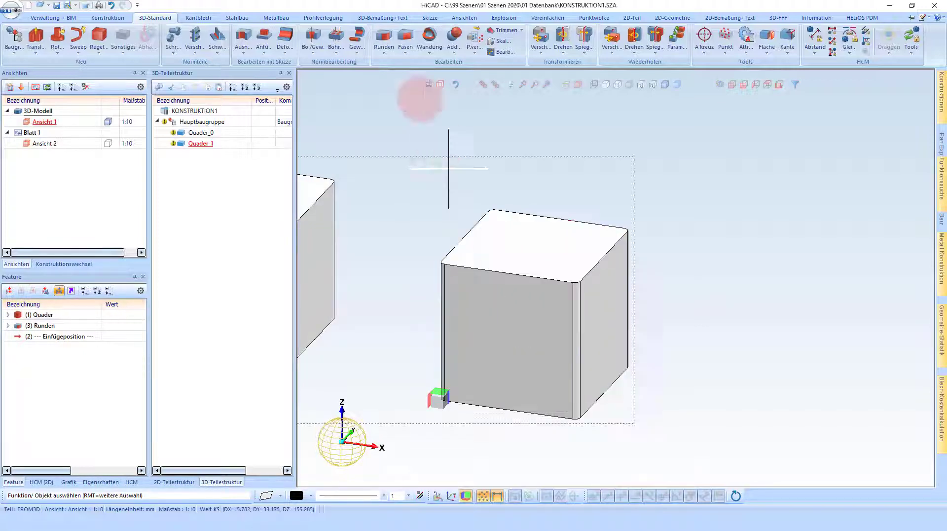
# - Create a new sketch on the top face of the second cuboid
pyautogui.click(429, 18)
pyautogui.click(14, 37)
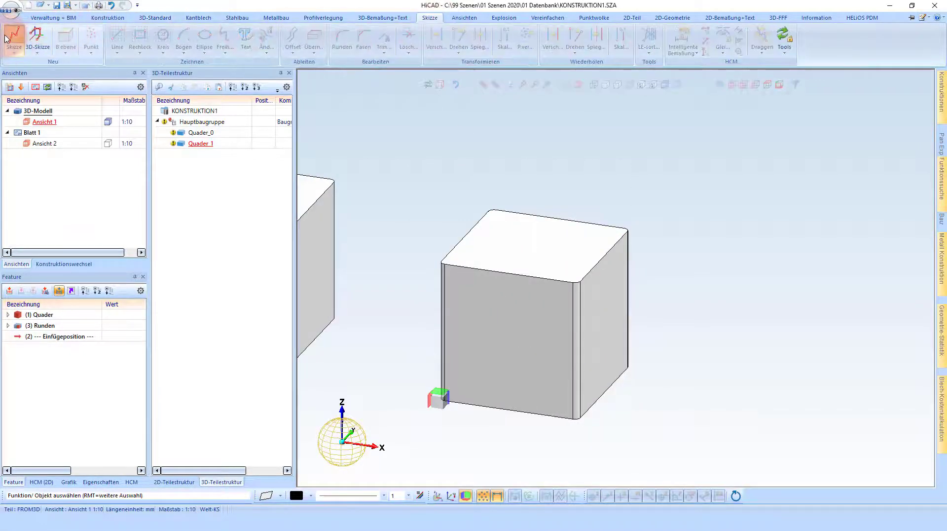
pyautogui.click(505, 266)
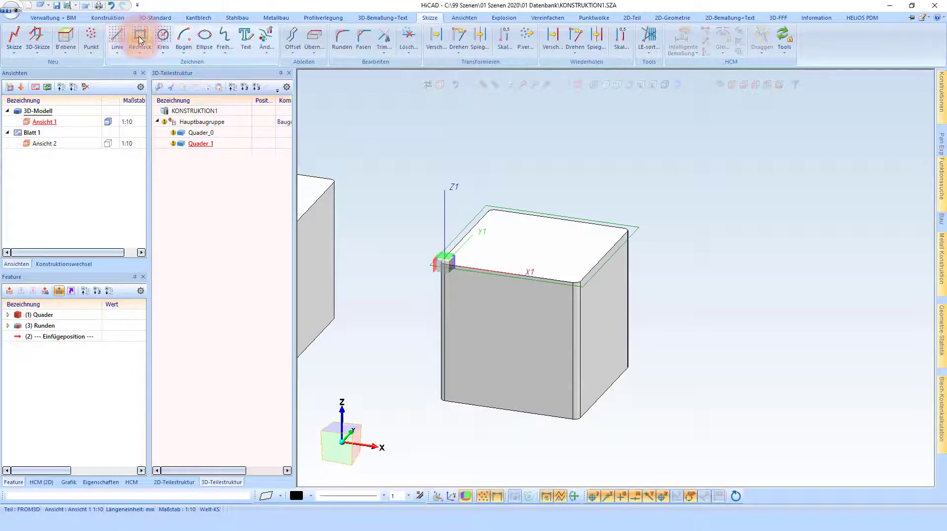
# - Draw a 100 × 100 mm rectangle in the sketch, in the free space beside the second cuboid
pyautogui.scroll(-2, 548, 315)
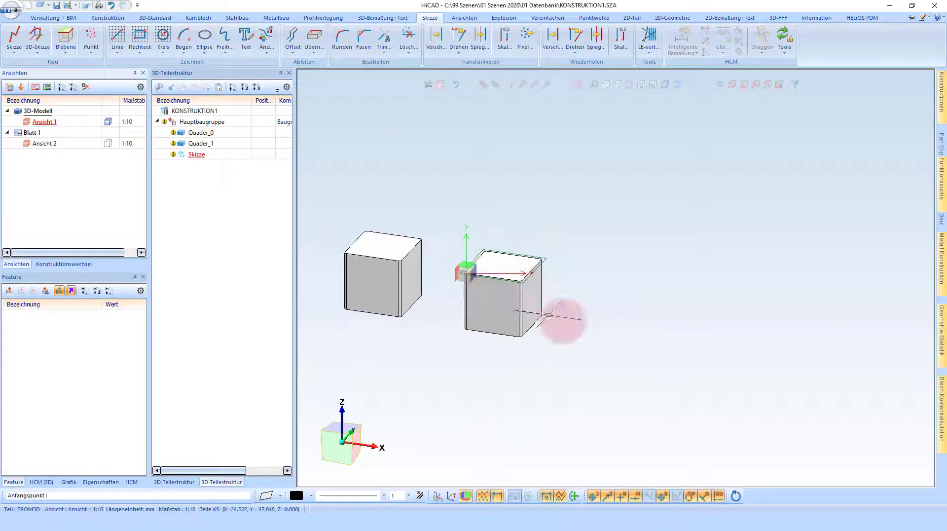
pyautogui.click(575, 347)
pyautogui.press('space')
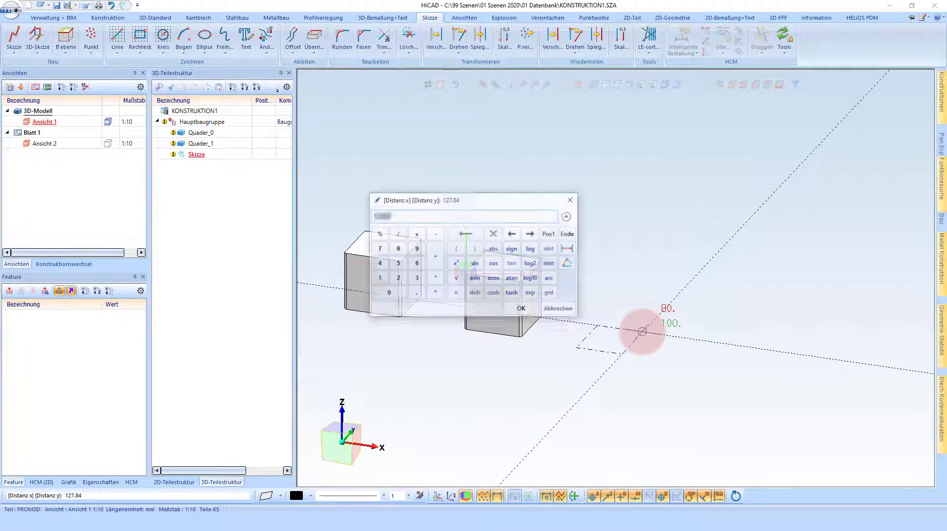
pyautogui.write('100')
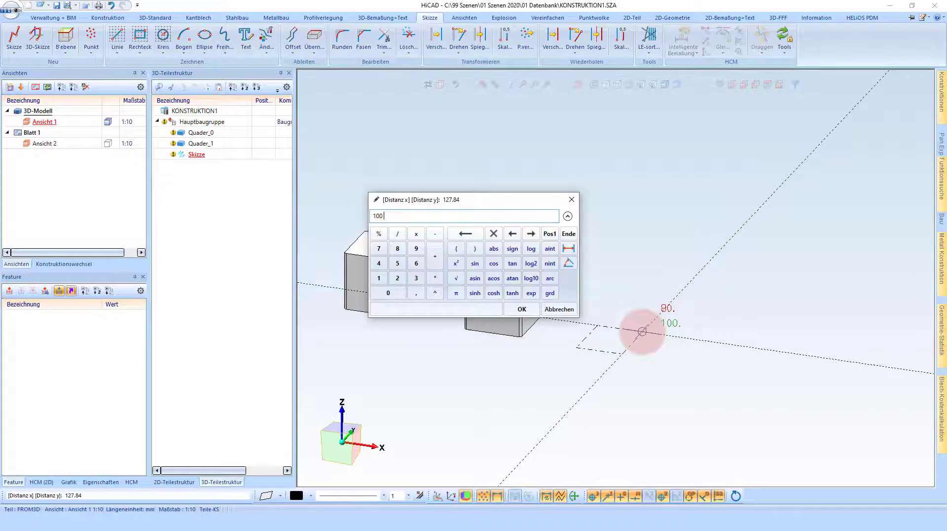
pyautogui.write(' 100')
pyautogui.press('Return')
pyautogui.middleClick(655, 290)
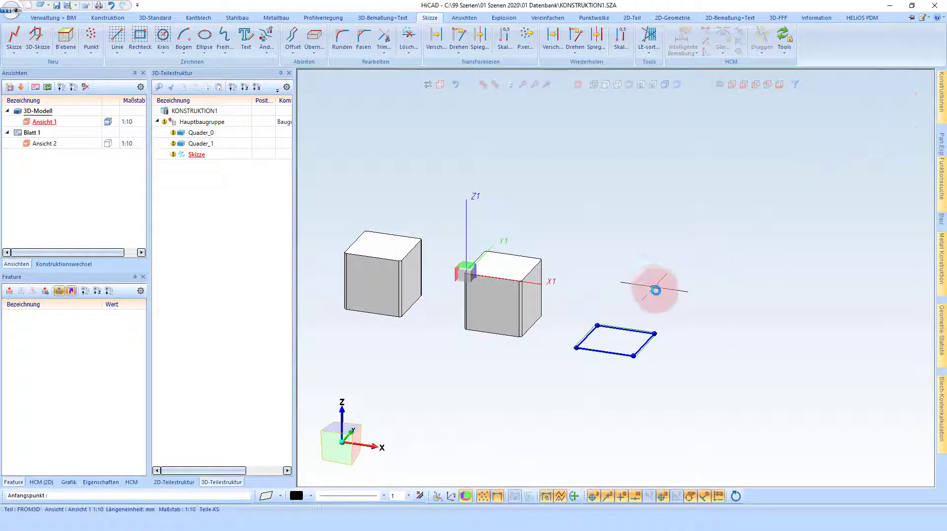
# - Round all four corners of the sketched rectangle with radius 4 in one operation, selecting its outline as connected lines
pyautogui.scroll(1, 605, 354)
pyautogui.scroll(1, 605, 354)
pyautogui.scroll(1, 662, 357)
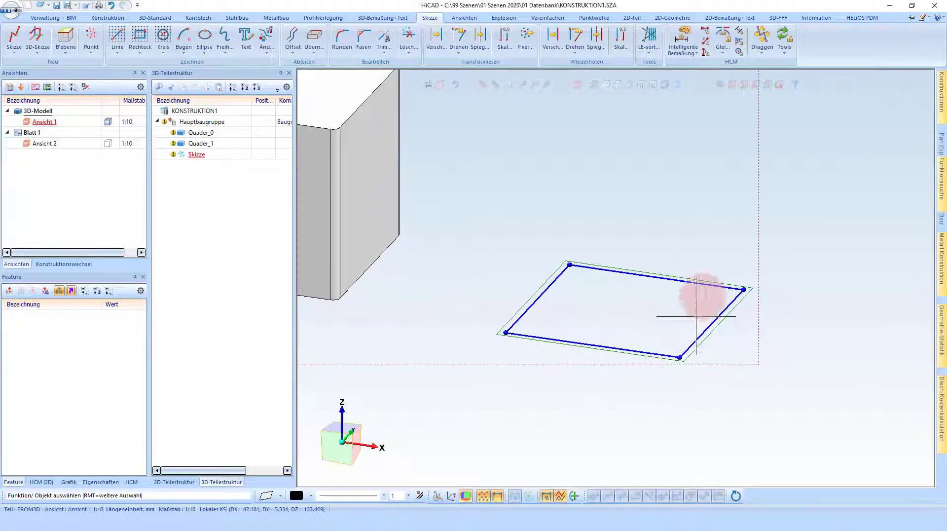
pyautogui.click(342, 37)
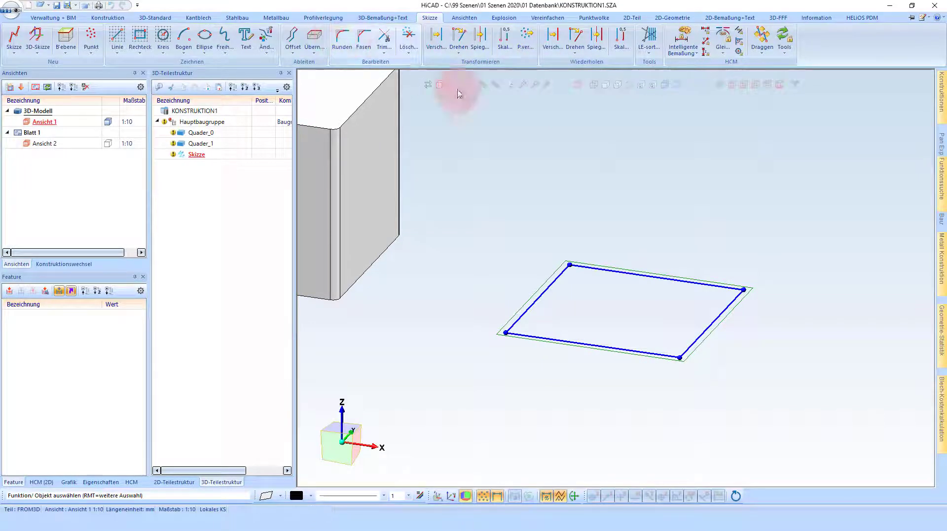
pyautogui.rightClick(554, 187)
pyautogui.click(93, 50)
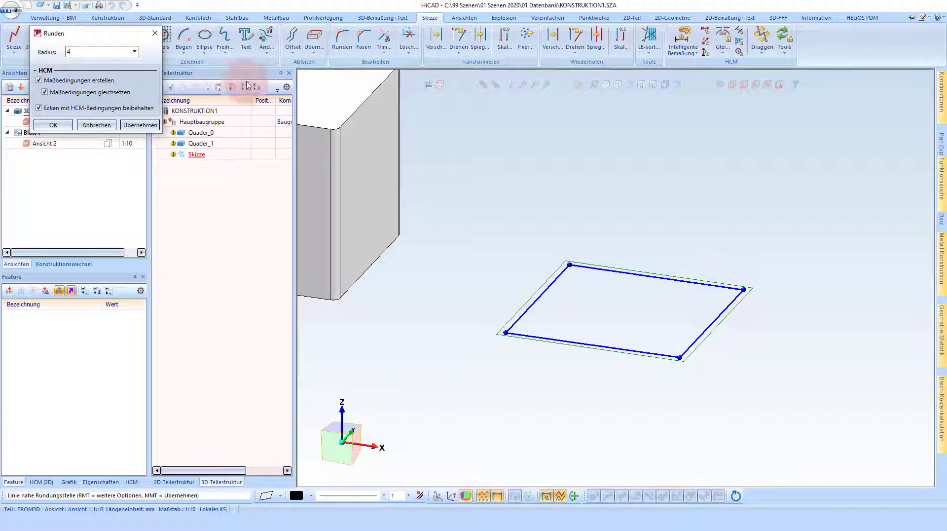
pyautogui.rightClick(586, 207)
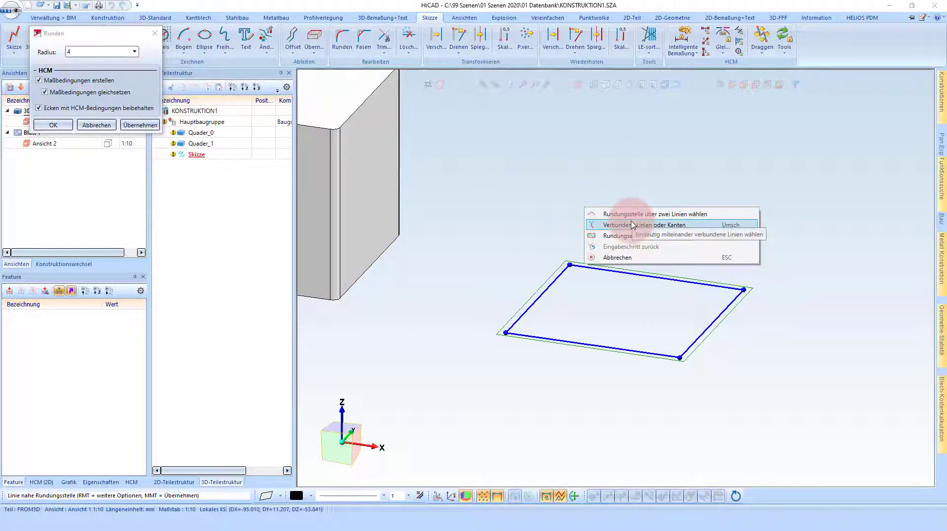
pyautogui.click(632, 225)
pyautogui.click(626, 272)
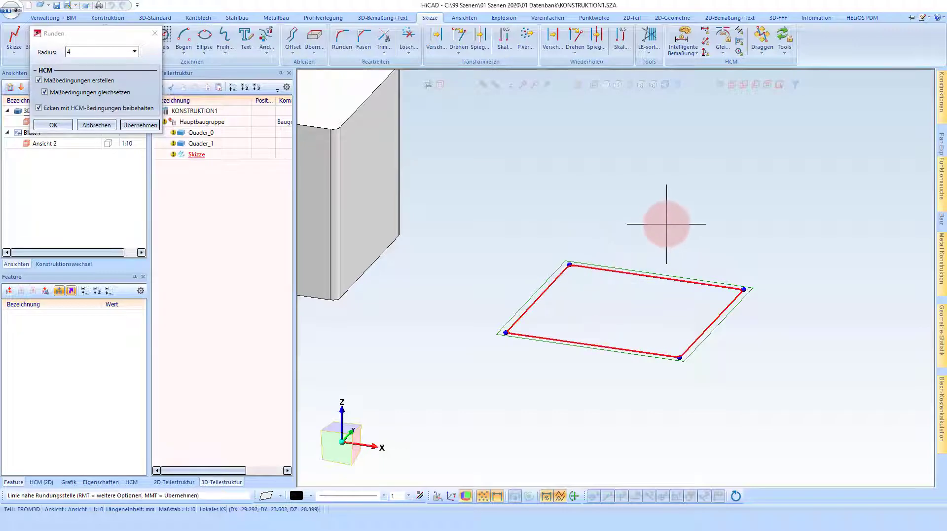
pyautogui.scroll(4, 776, 282)
pyautogui.middleClick(798, 256)
# - Extrude the rounded rectangle sketch into a translation part by value entry, with an end height of 100 mm
pyautogui.scroll(-5, 797, 255)
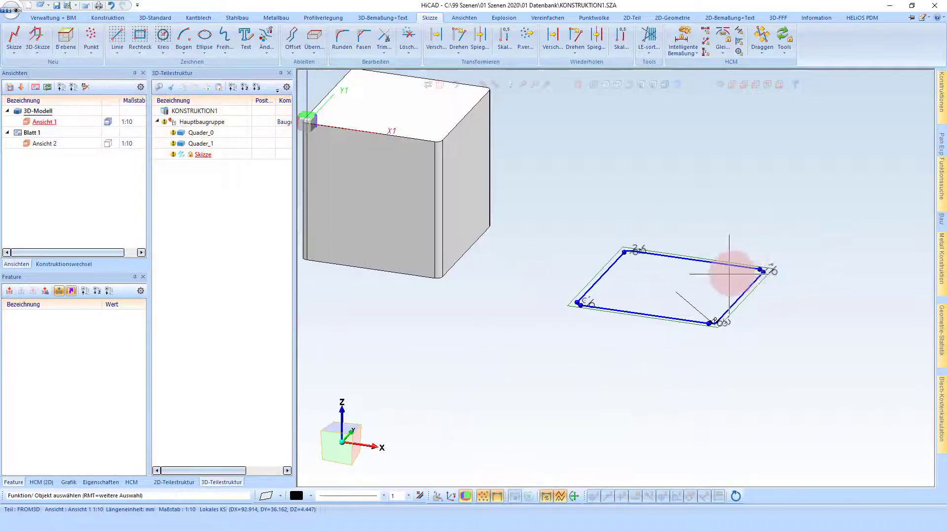
pyautogui.scroll(1, 686, 275)
pyautogui.scroll(3, 650, 254)
pyautogui.rightClick(653, 256)
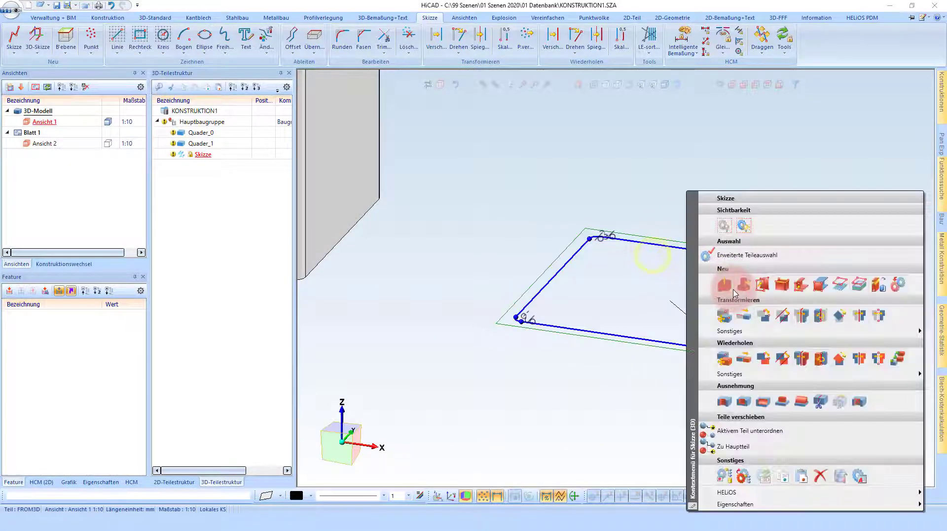
pyautogui.click(725, 285)
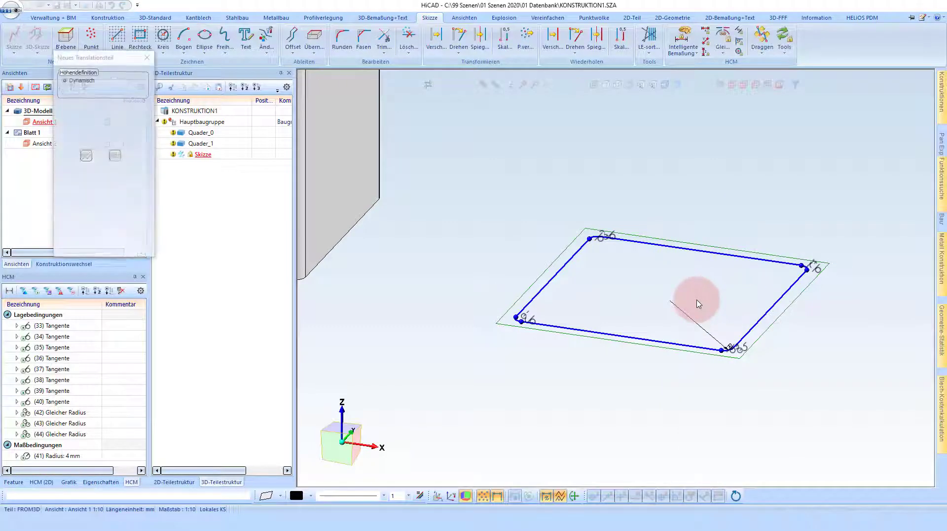
pyautogui.click(86, 156)
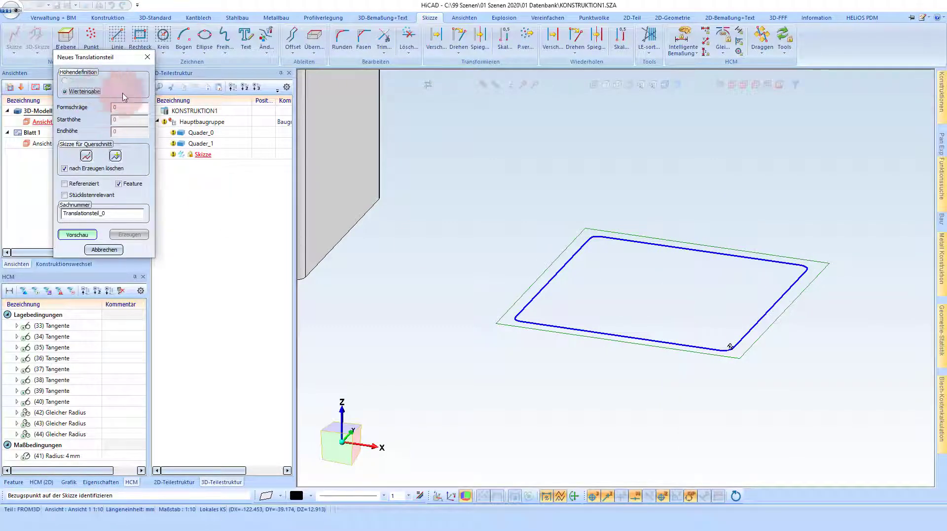
pyautogui.click(76, 235)
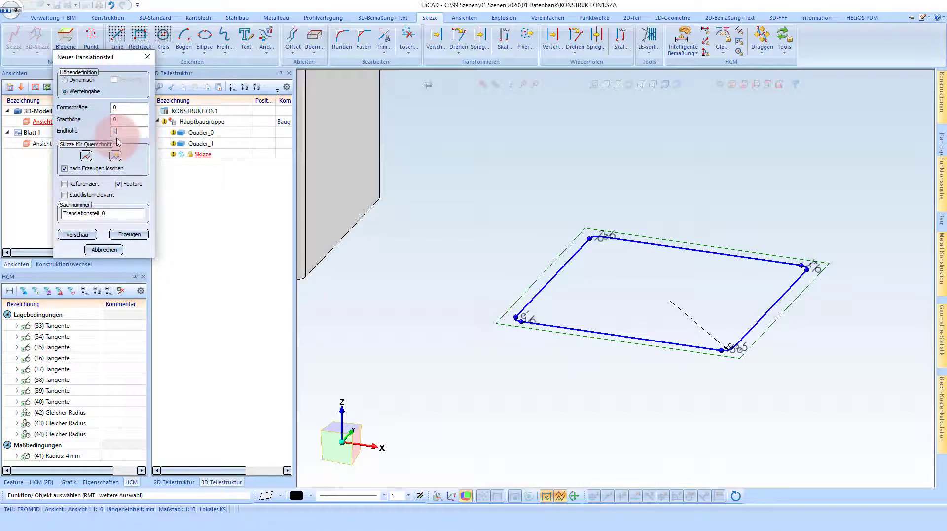
pyautogui.click(130, 234)
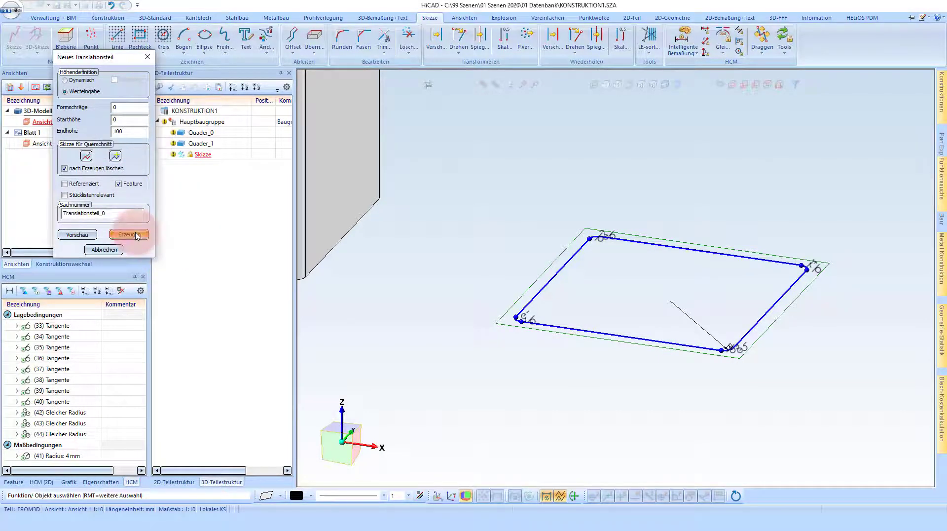
# - Select the extruded part and the two cuboids in turn to compare their feature histories
pyautogui.scroll(-5, 641, 301)
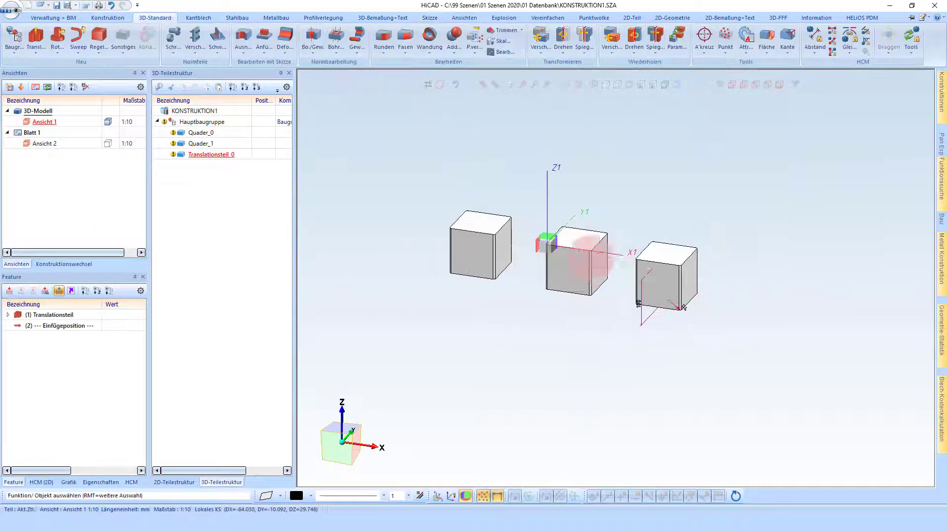
pyautogui.scroll(3, 690, 276)
pyautogui.click(758, 268)
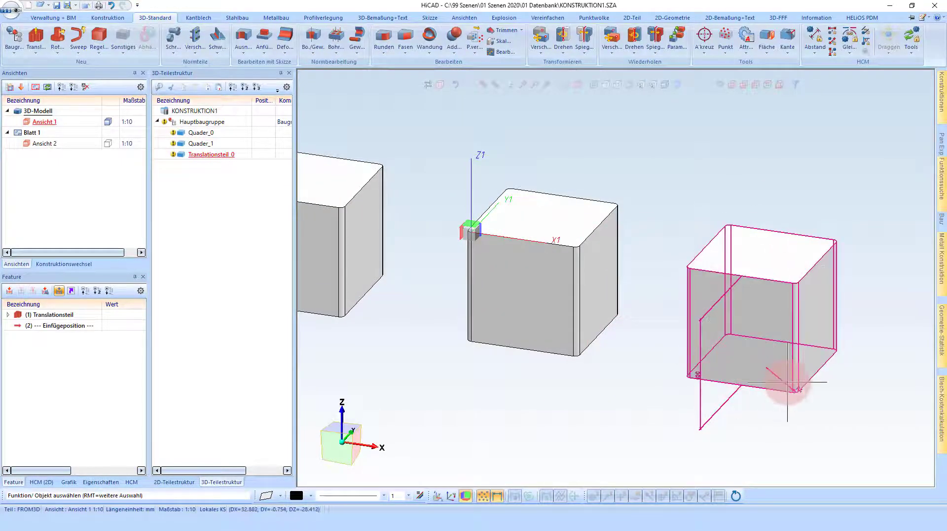
pyautogui.press('Escape')
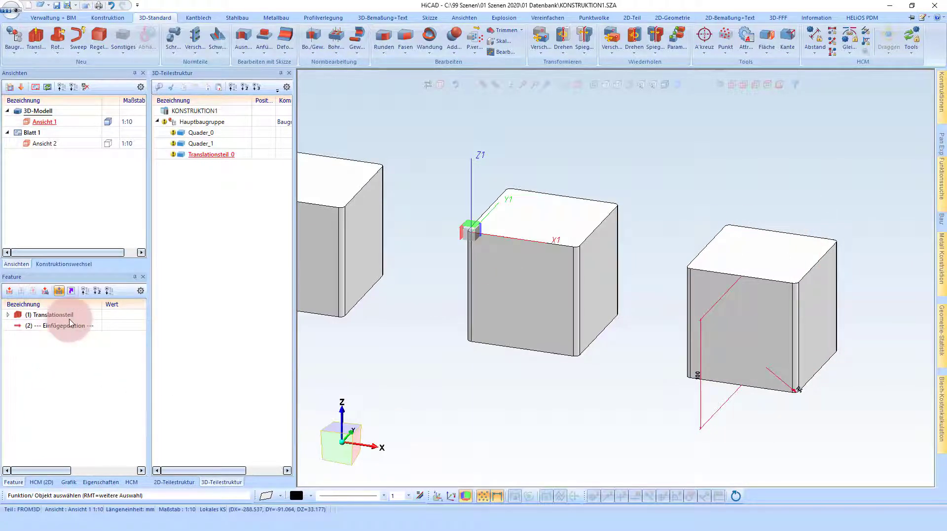
pyautogui.click(537, 271)
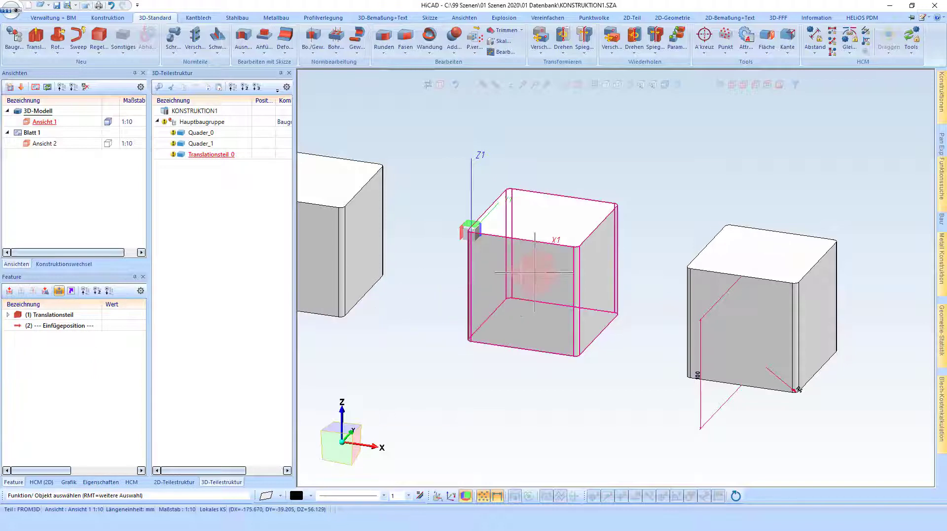
pyautogui.scroll(-3, 619, 293)
pyautogui.scroll(2, 463, 271)
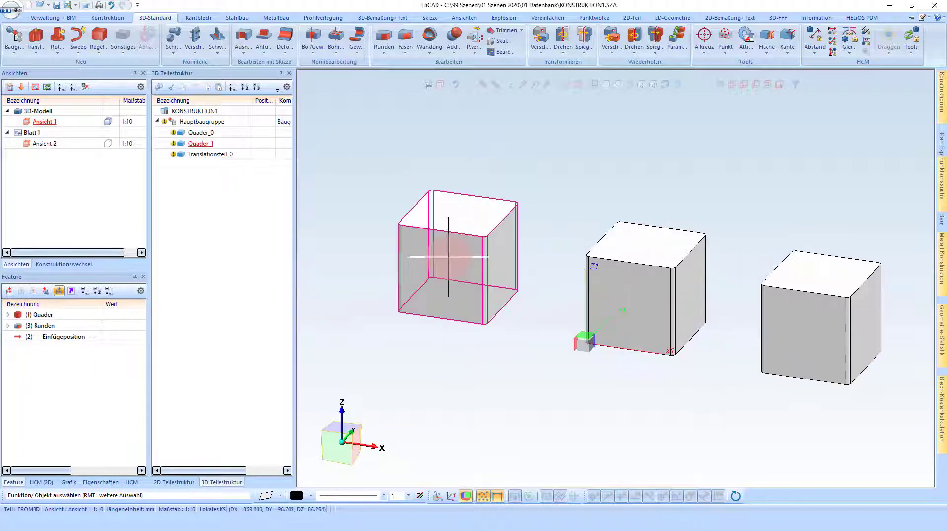
pyautogui.click(452, 258)
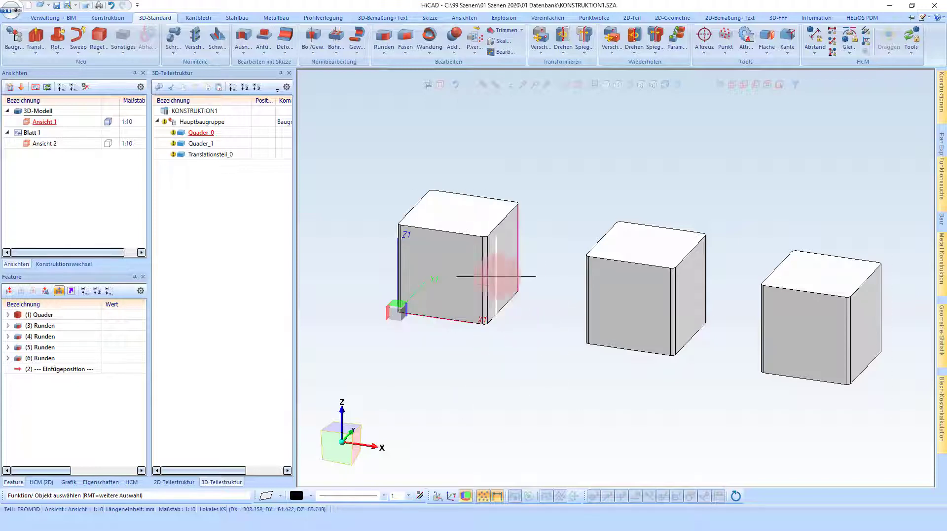
pyautogui.scroll(-1, 441, 269)
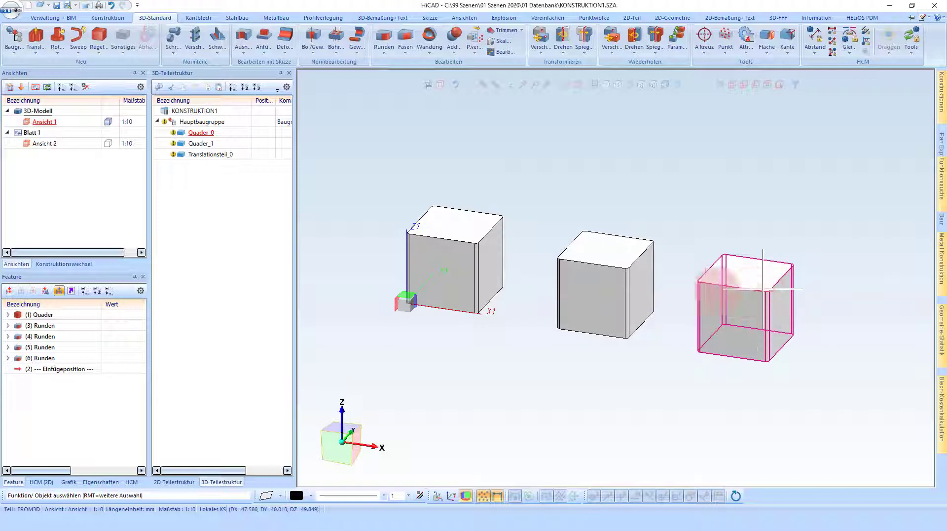